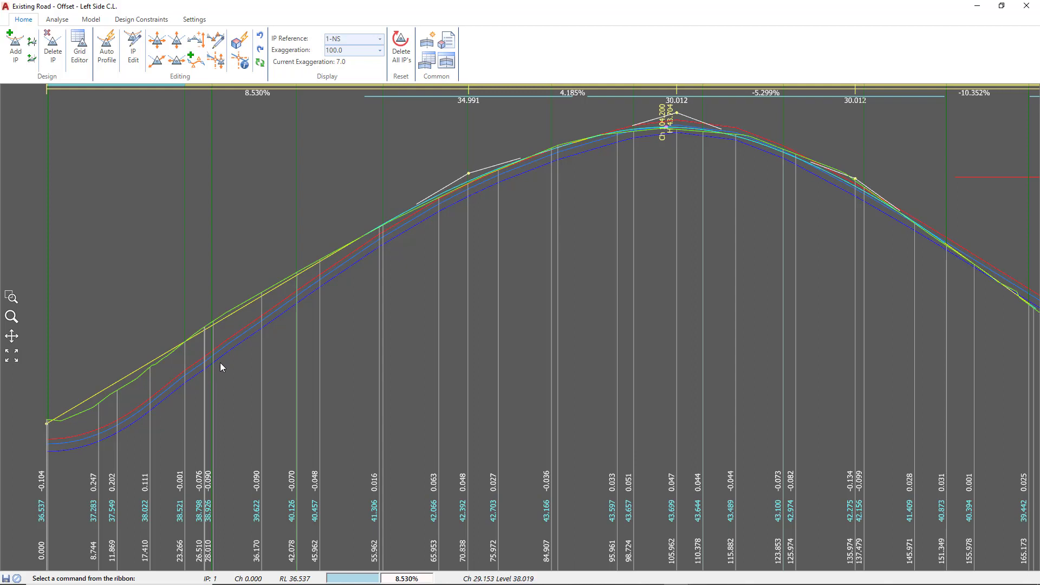
Reset the Left Side C.L. profile by deleting all its IPs.
middle_click(419, 142)
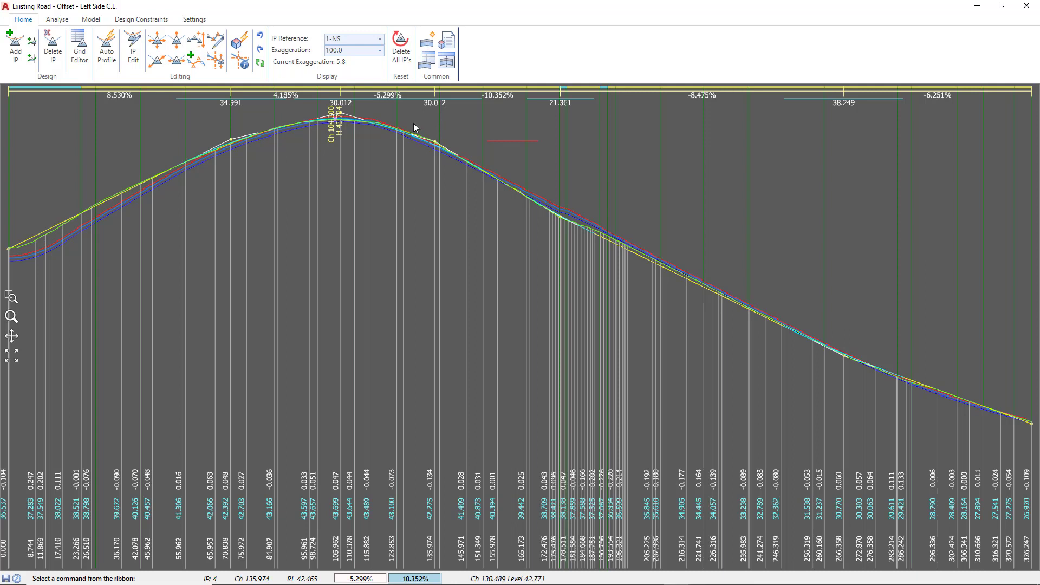
left_click(398, 56)
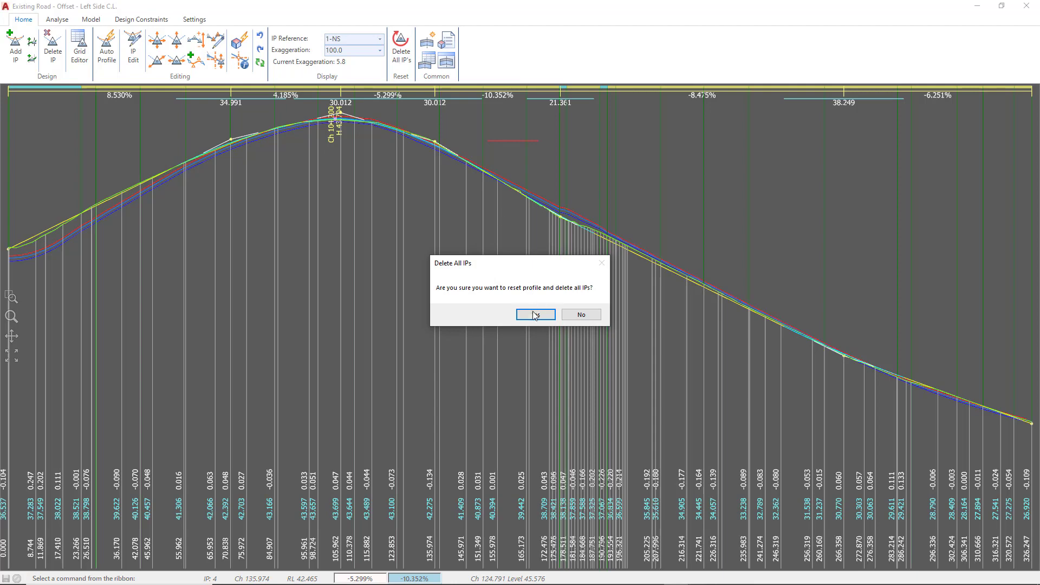
left_click(535, 315)
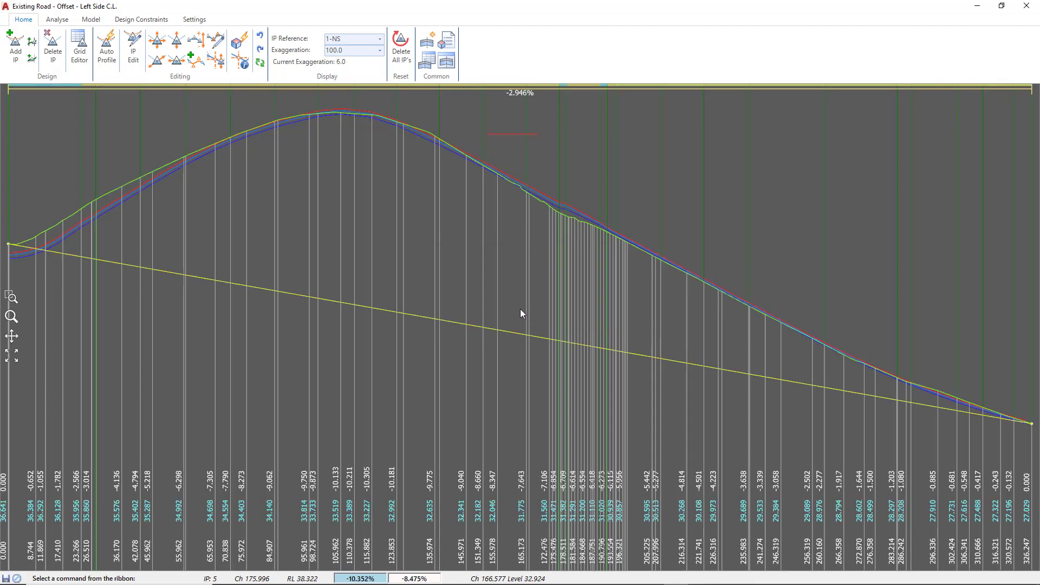
View the profile window beside the plan drawing to compare locations, and restore it to full size.
double_click(192, 7)
mouse_move(258, 28)
left_mouse_down()
mouse_move(515, 33)
mouse_move(445, 49)
left_mouse_up()
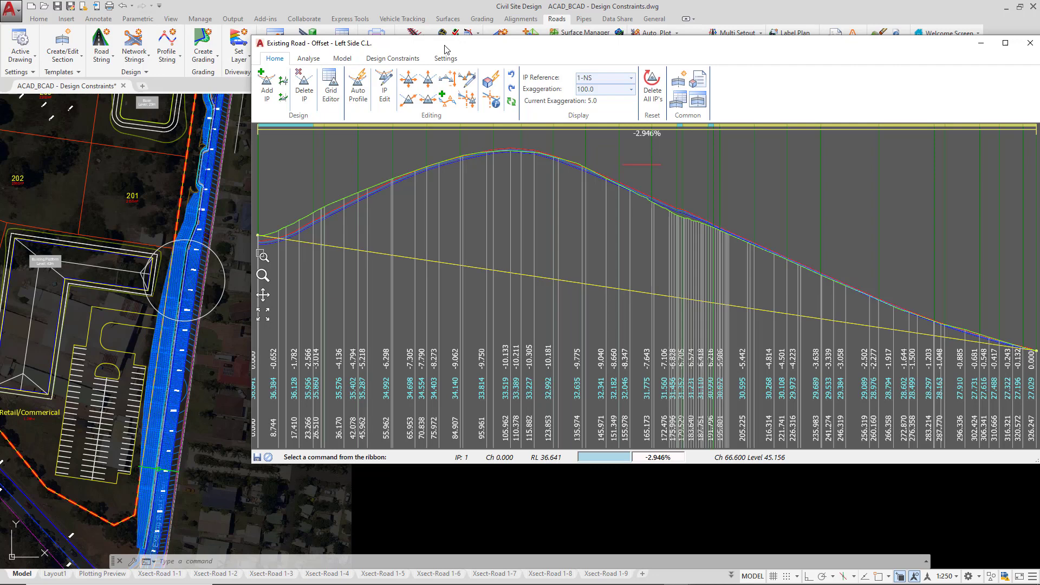
left_click(523, 274)
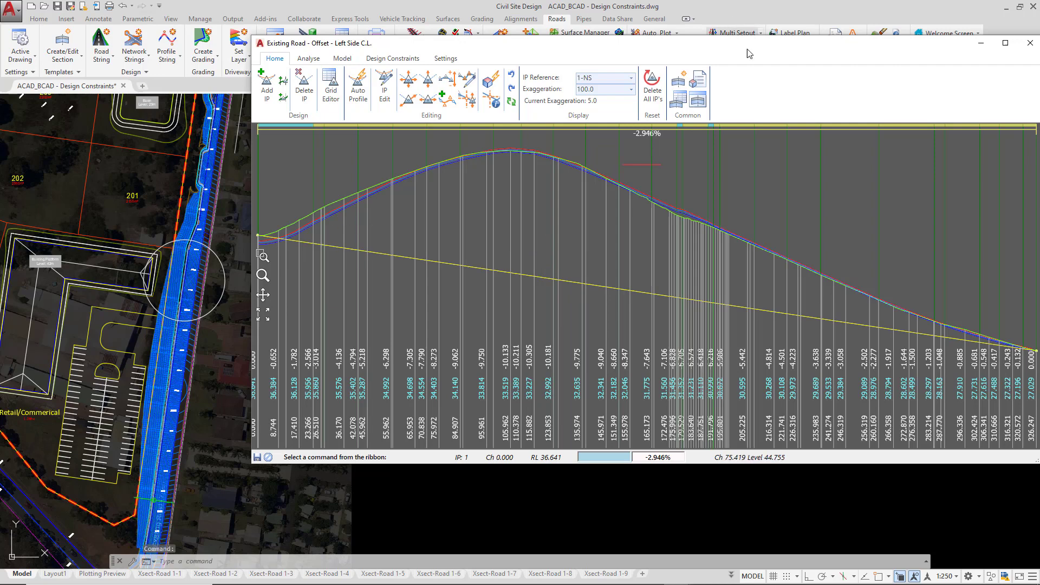
left_click(1005, 43)
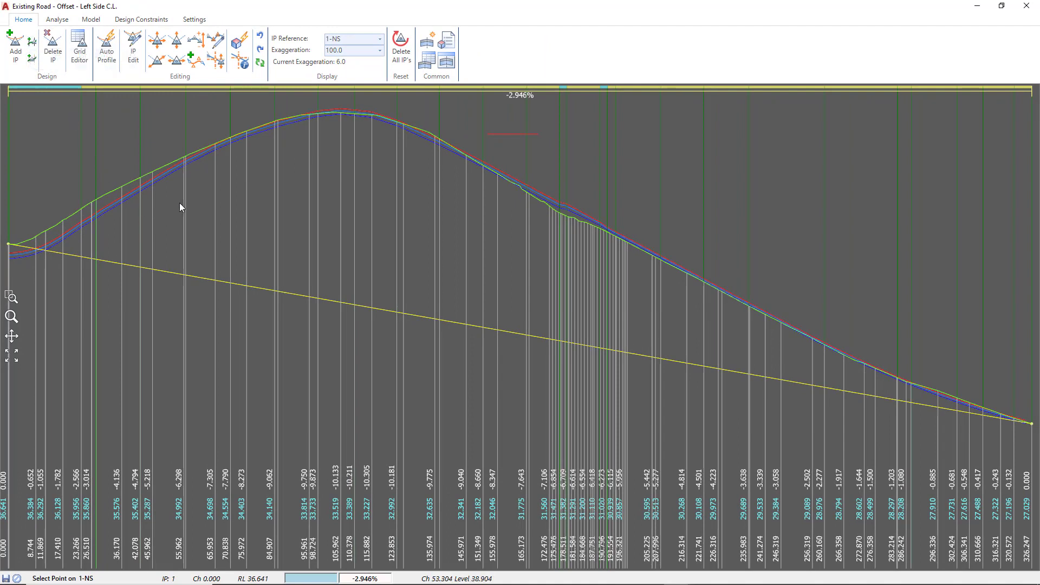
Add IPs on the points of 1-NS at chainages 70.838, 84.907 and 95.961.
left_click(225, 163)
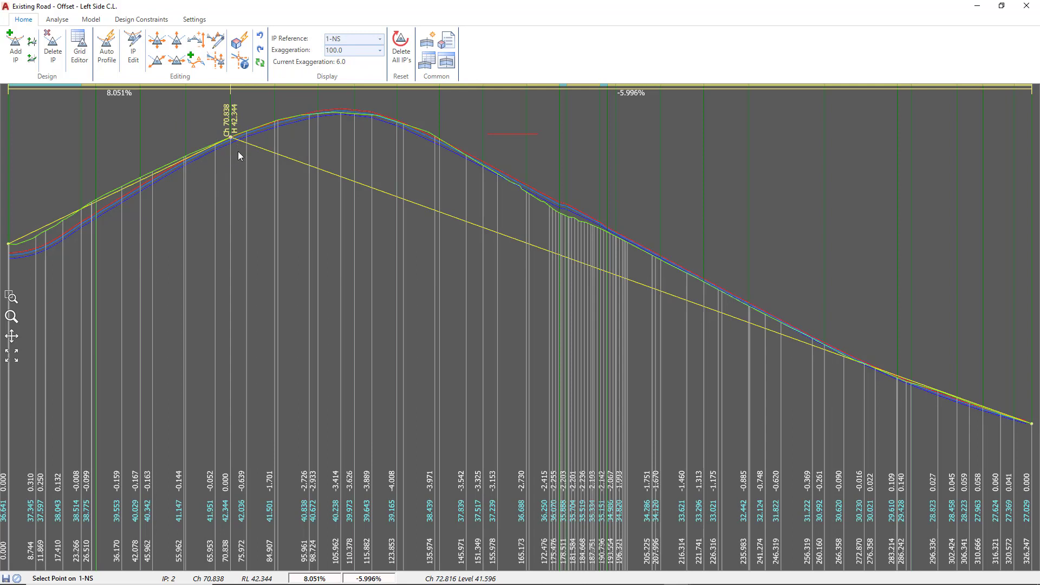
left_click(264, 138)
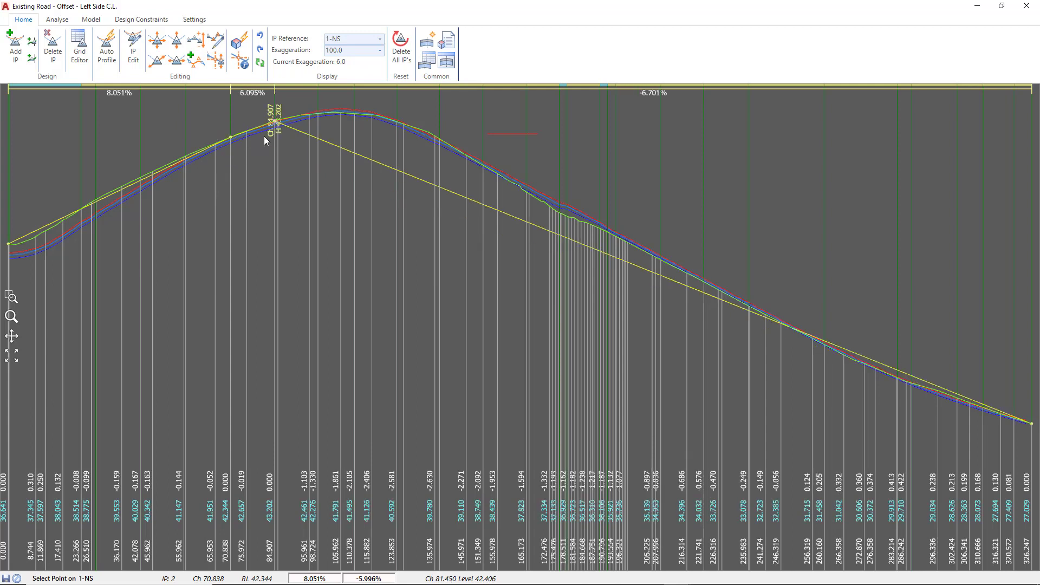
left_click(302, 139)
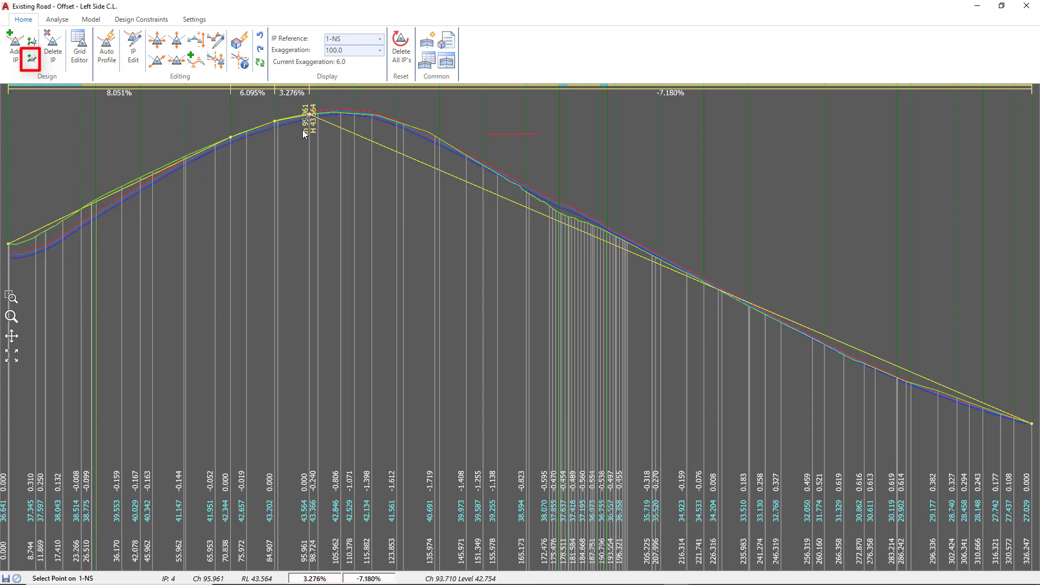
Add four IPs at freely picked chainages on 1-NS along the profile's initial climb, starting at about chainage 31.5.
left_click(32, 58)
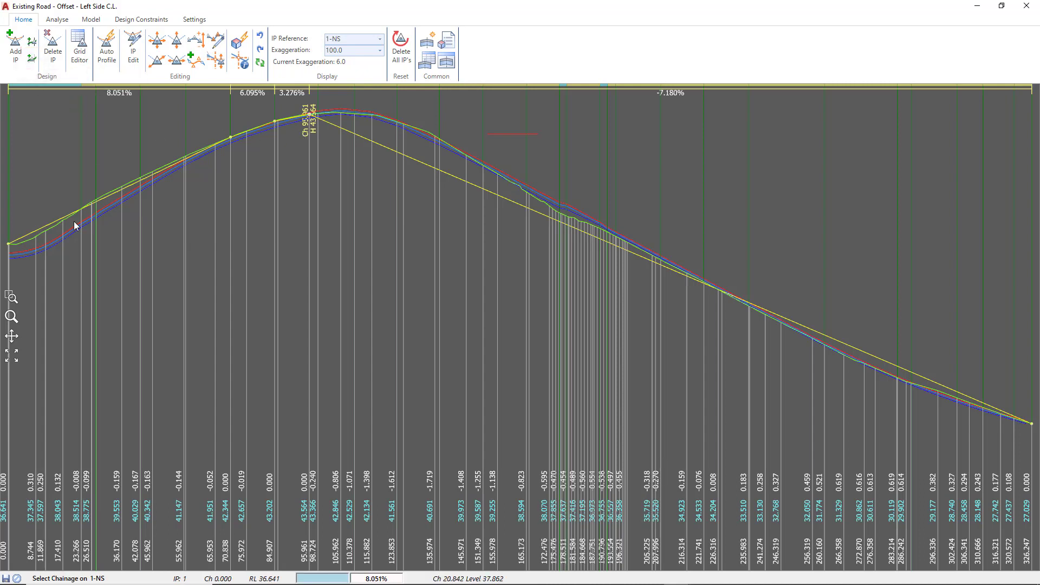
left_click(107, 220)
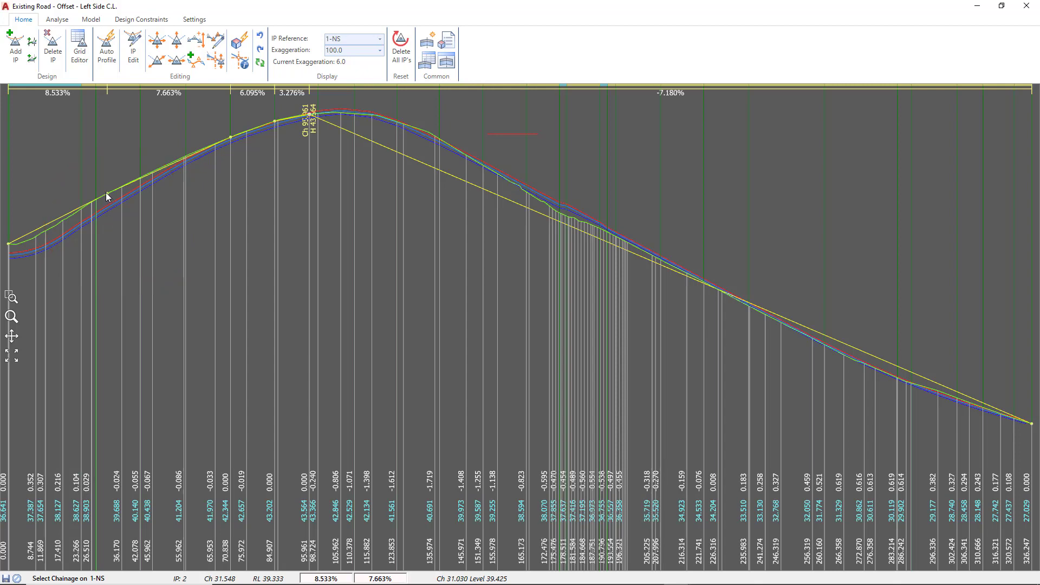
left_click(148, 175)
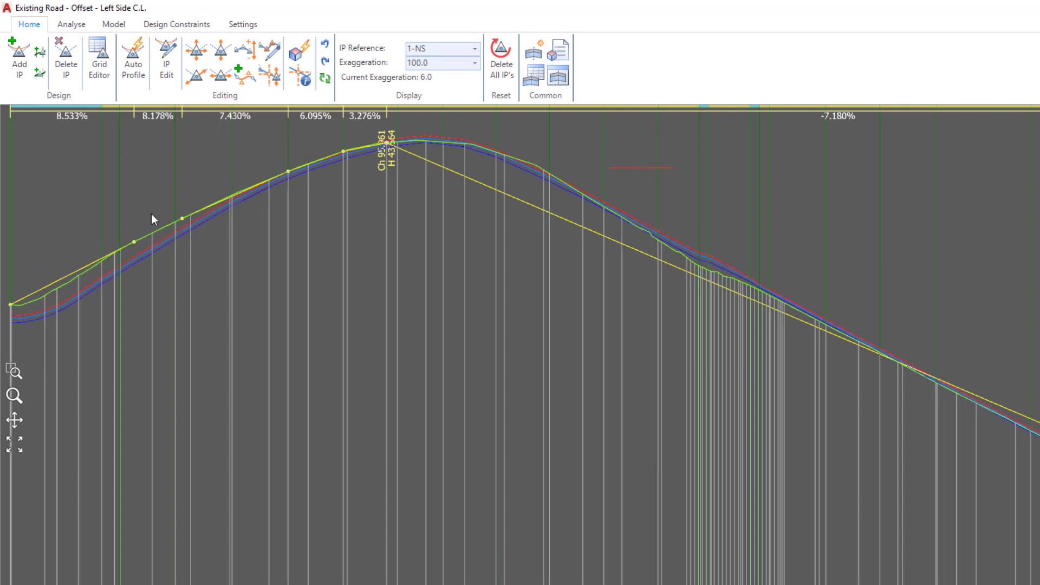
left_click(208, 206)
left_click(246, 189)
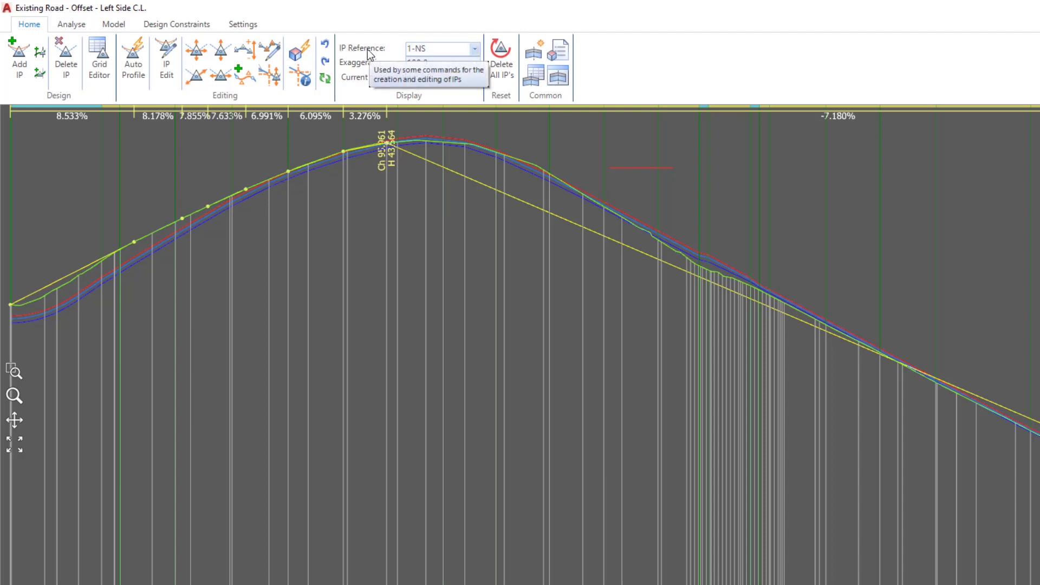
Check the available IP reference options, keep 1-NS, and delete all IPs to reset the profile again.
left_click(475, 49)
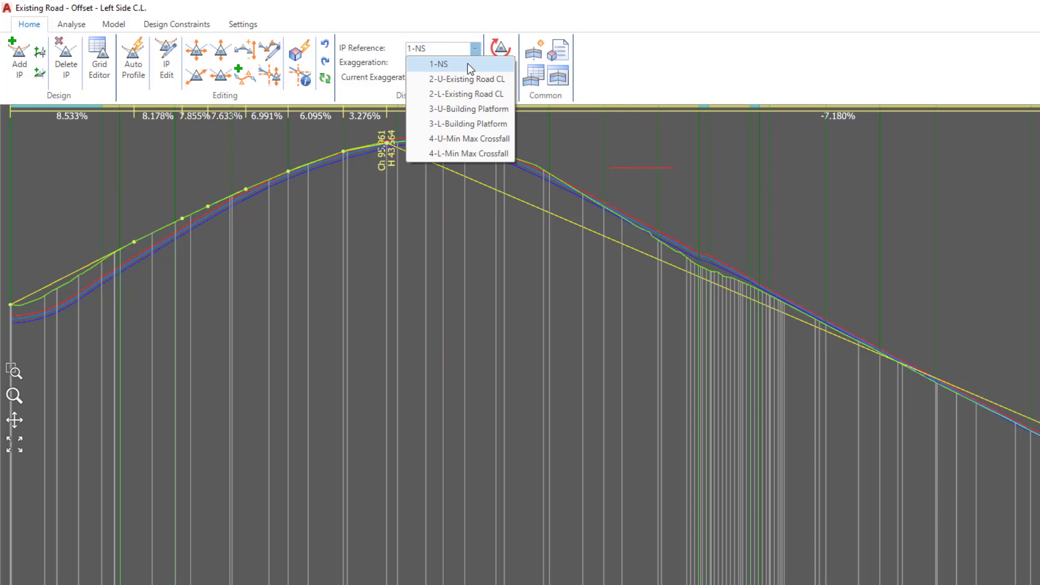
left_click(489, 25)
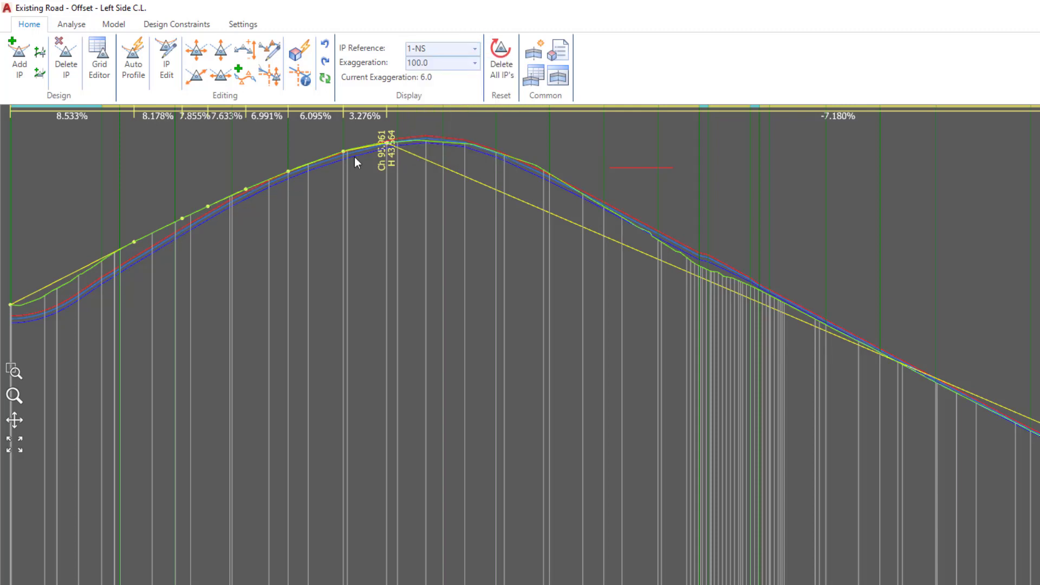
left_click(499, 73)
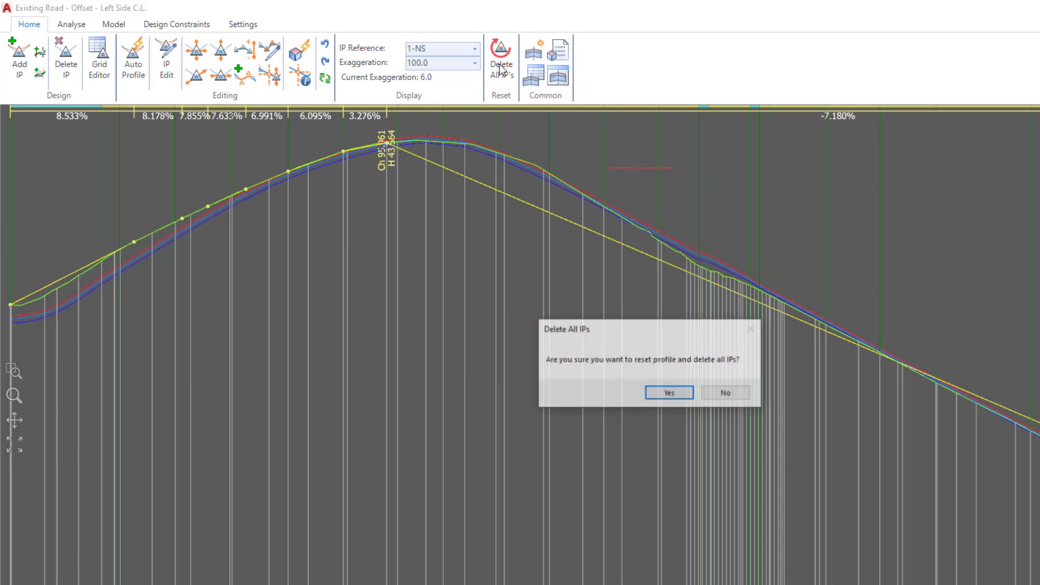
left_click(655, 393)
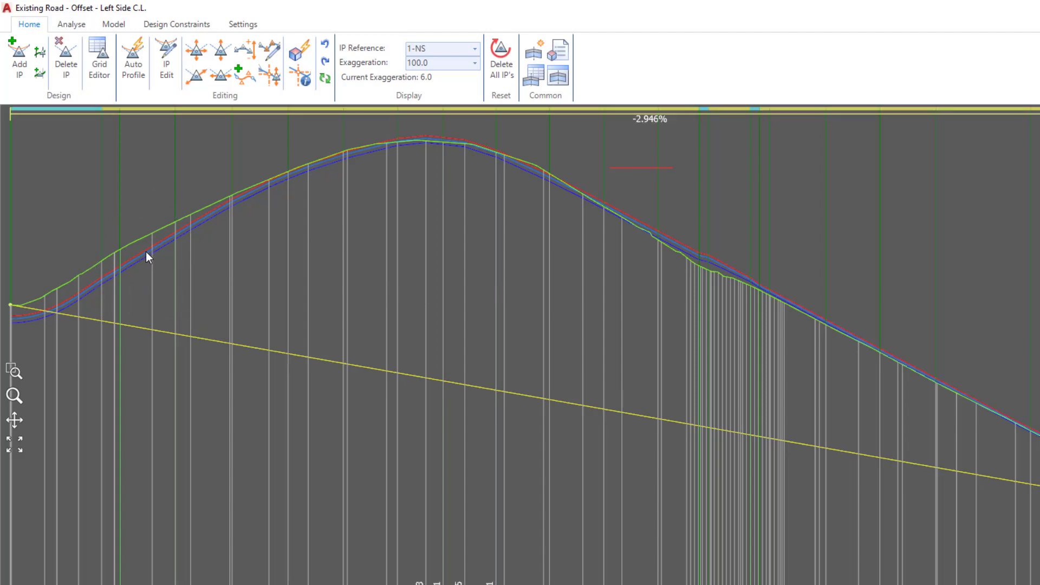
Set the IP reference to 4-U-Min Max Crossfall and add IPs on its points at chainages 36.170, 45.962, 55.962 and 65.953.
scroll(146, 256, "up", 1)
middle_click_drag(692, 242, 471, 269)
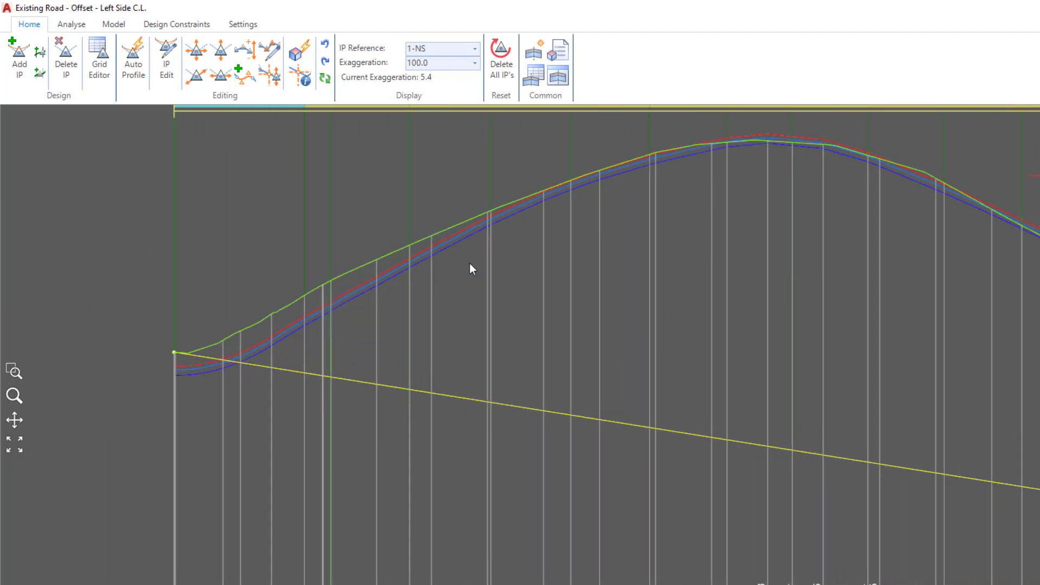
middle_click_drag(490, 202, 483, 275)
scroll(394, 207, "up", 1)
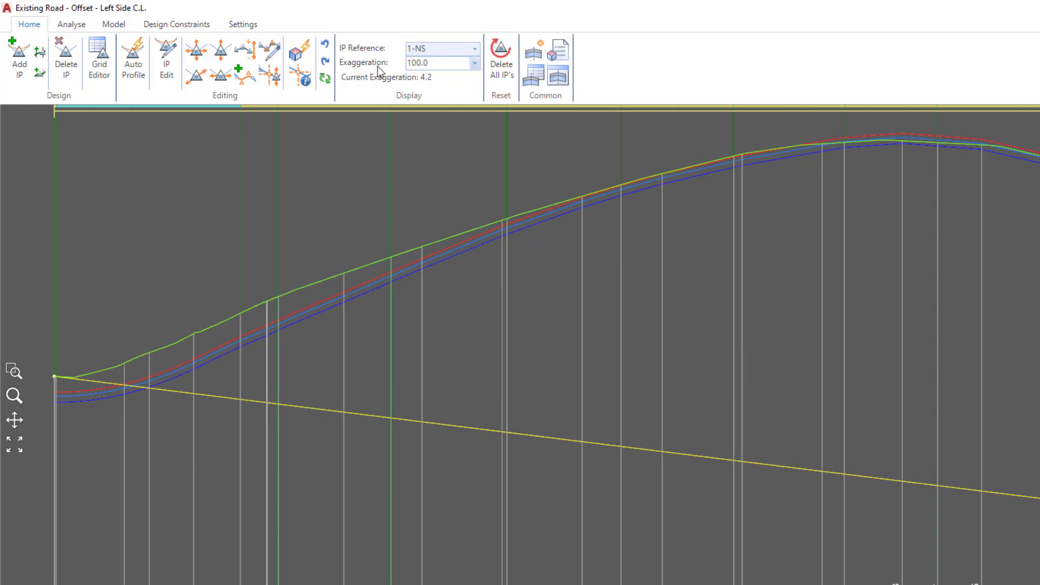
left_click(475, 50)
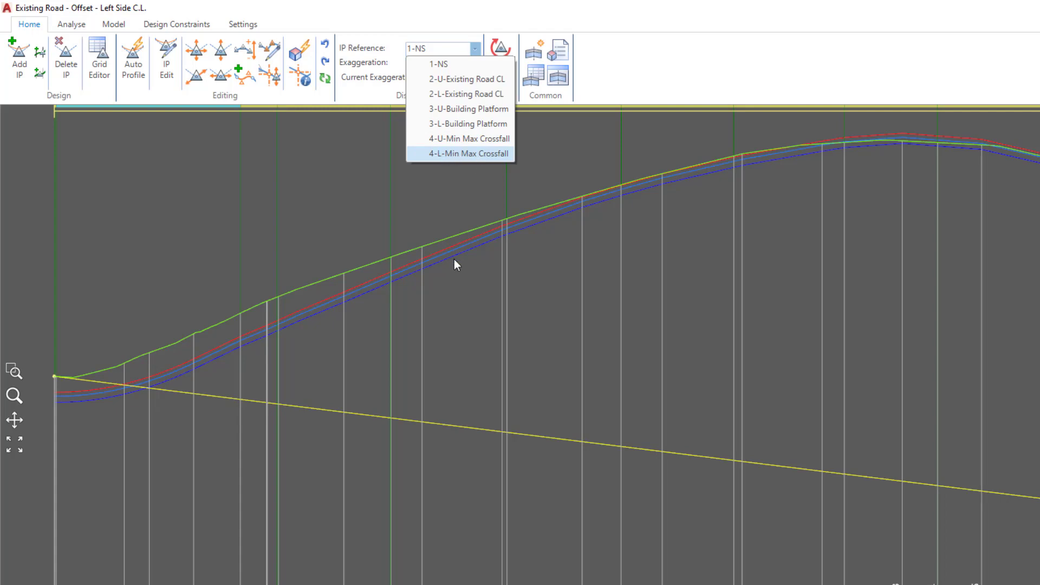
left_click(447, 140)
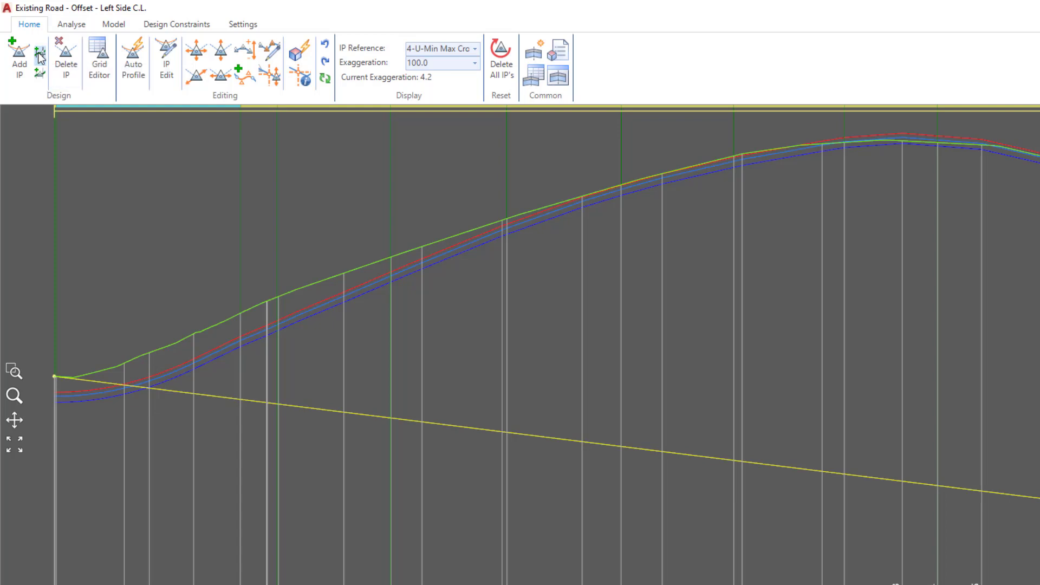
left_click(360, 299)
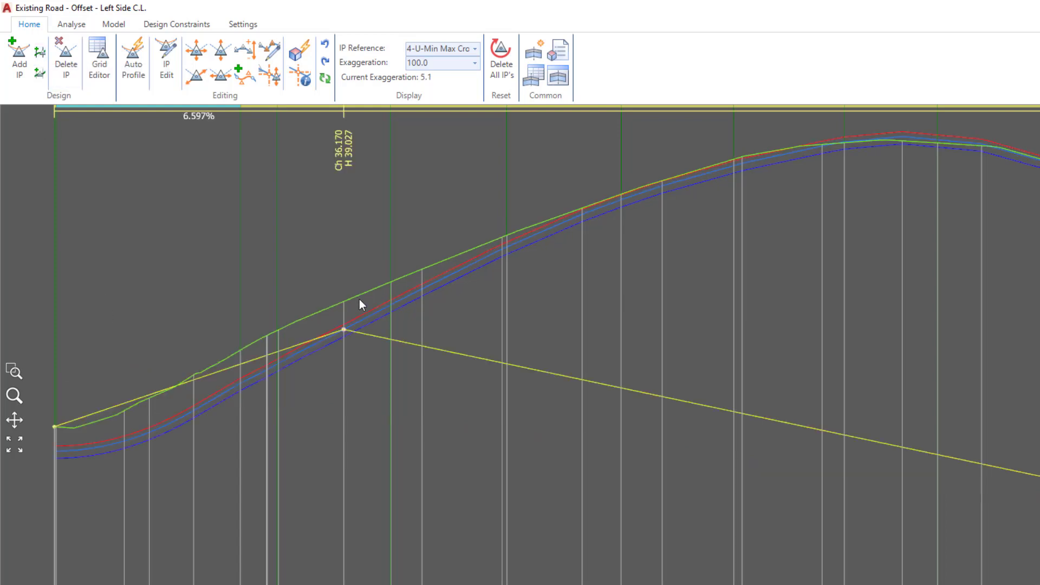
left_click(438, 297)
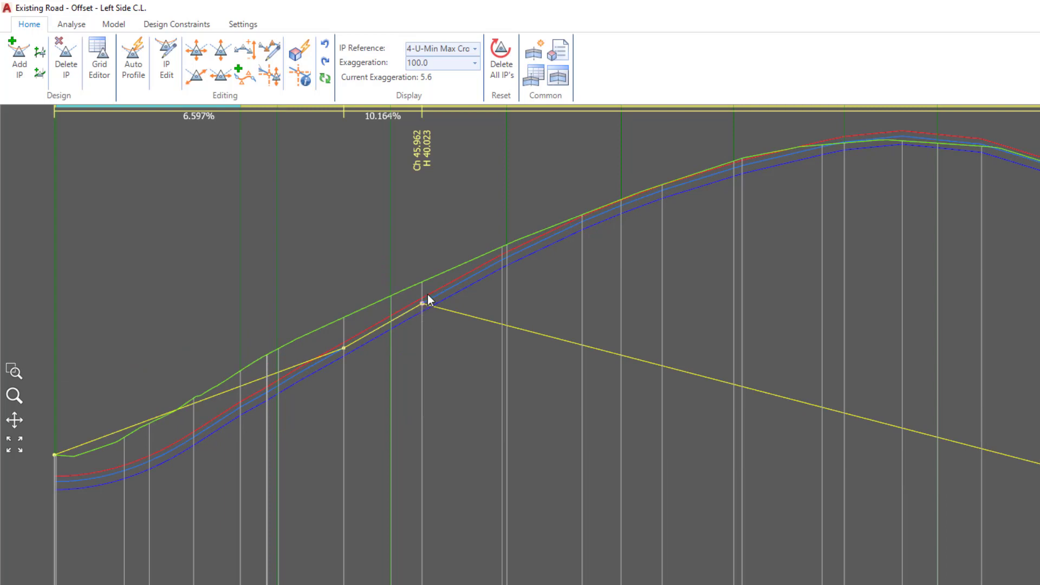
left_click(484, 275)
left_click(568, 250)
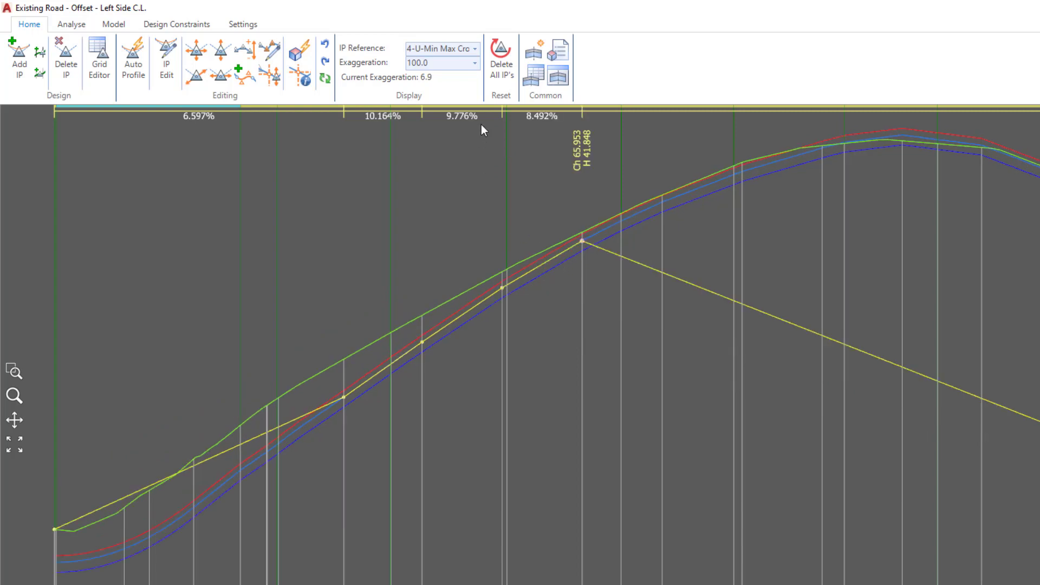
Switch the IP reference to 4-L-Min Max Crossfall and add IPs on its points at chainages 75.972, 85.961, 95.961, 98.723 and 105.962.
left_click(475, 49)
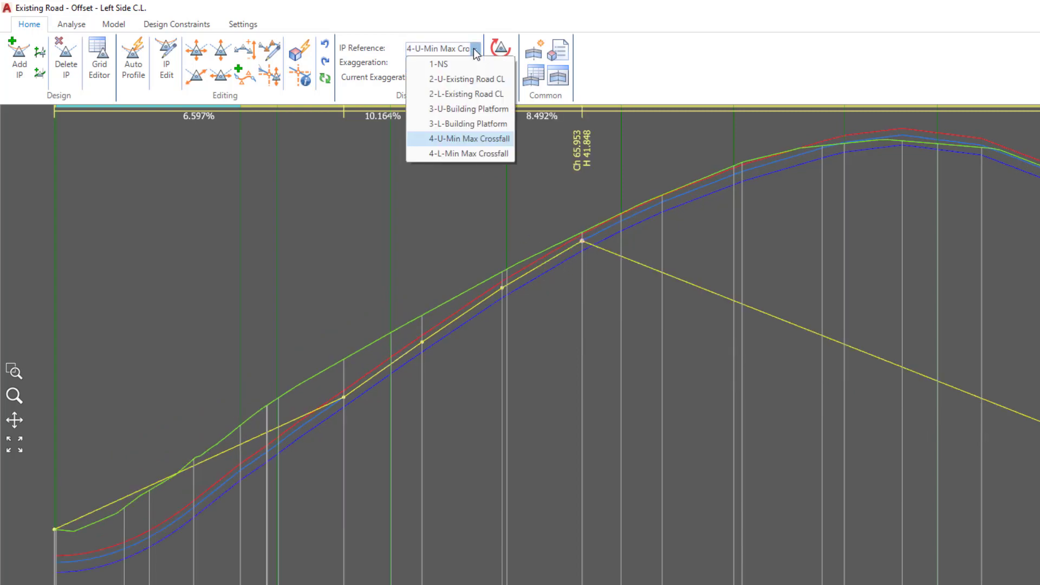
left_click(463, 154)
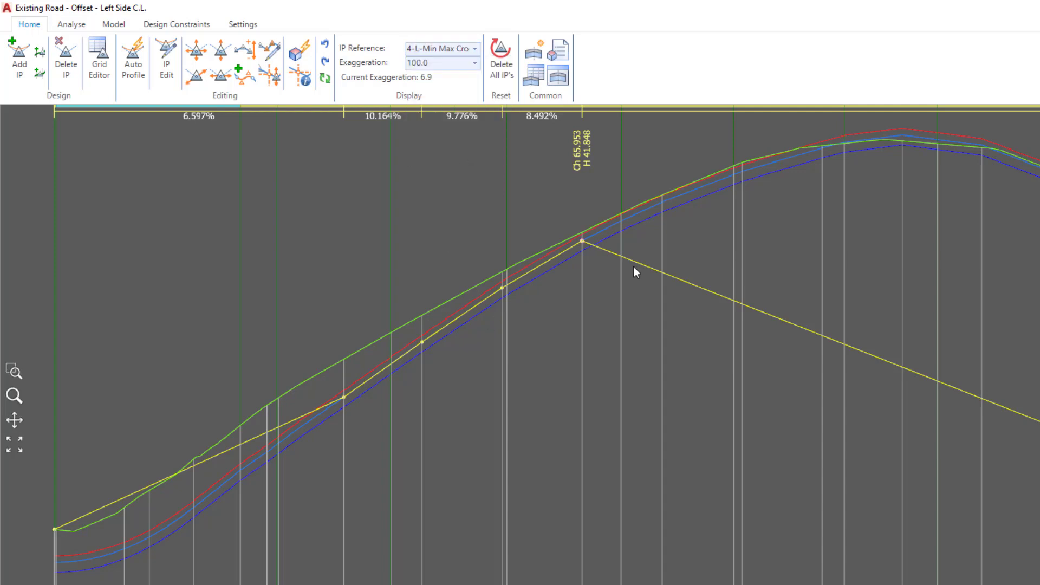
left_click(648, 232)
left_click(720, 213)
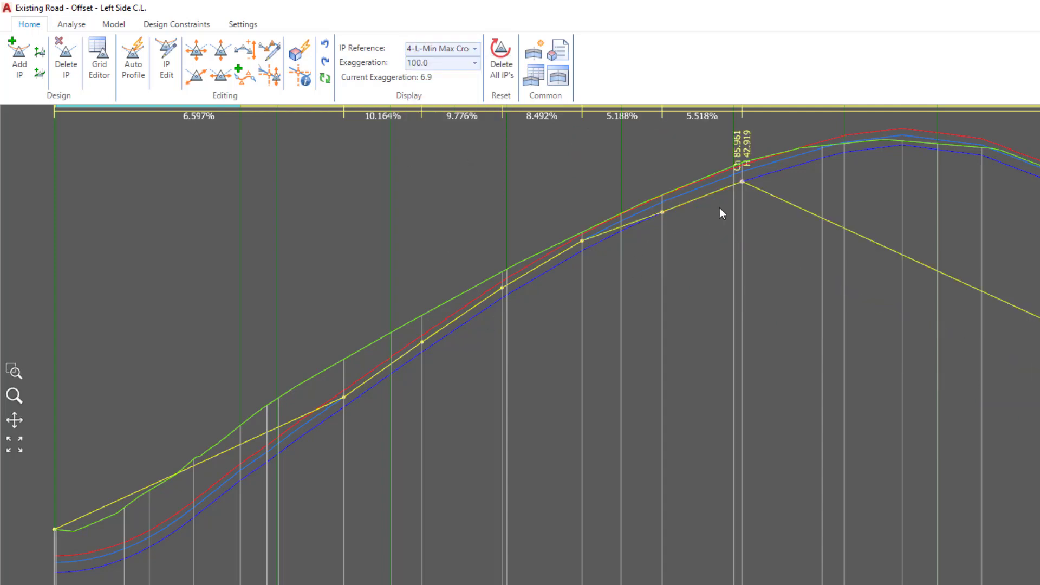
left_click(811, 183)
left_click(862, 172)
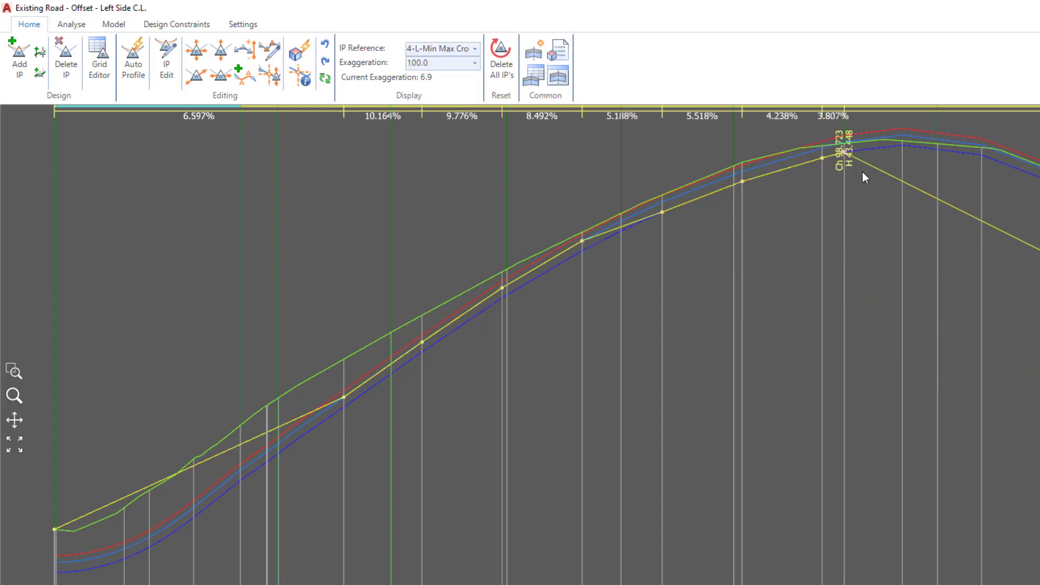
left_click(889, 171)
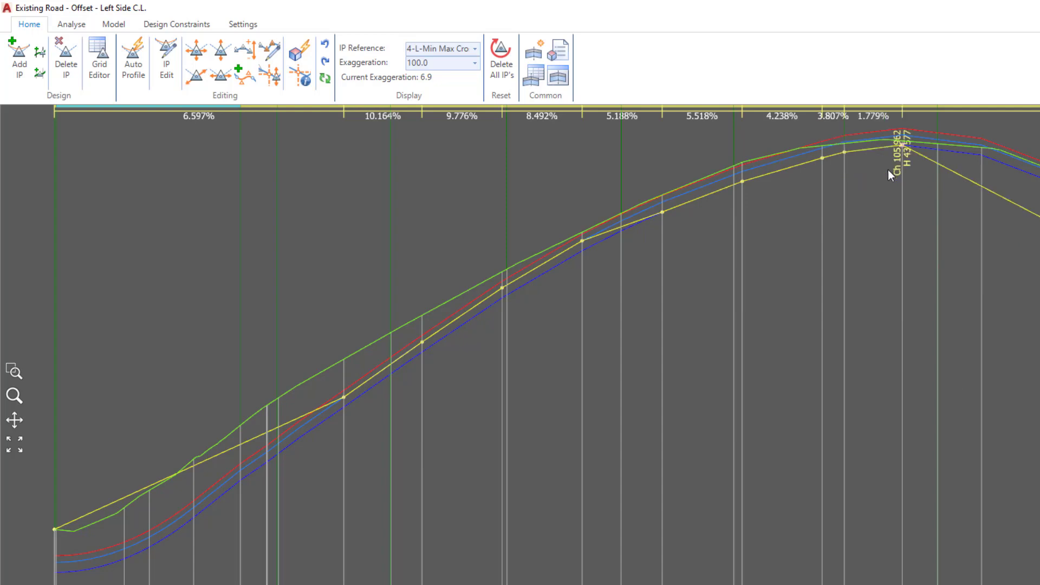
left_click(471, 312)
left_click(470, 311)
left_click(703, 197)
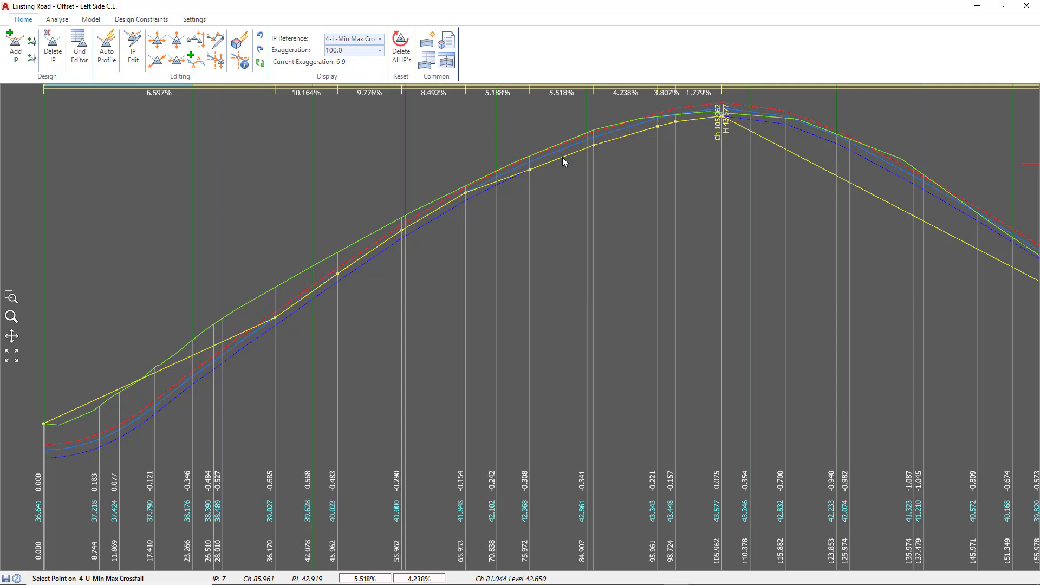
left_click(276, 318)
left_click(336, 274)
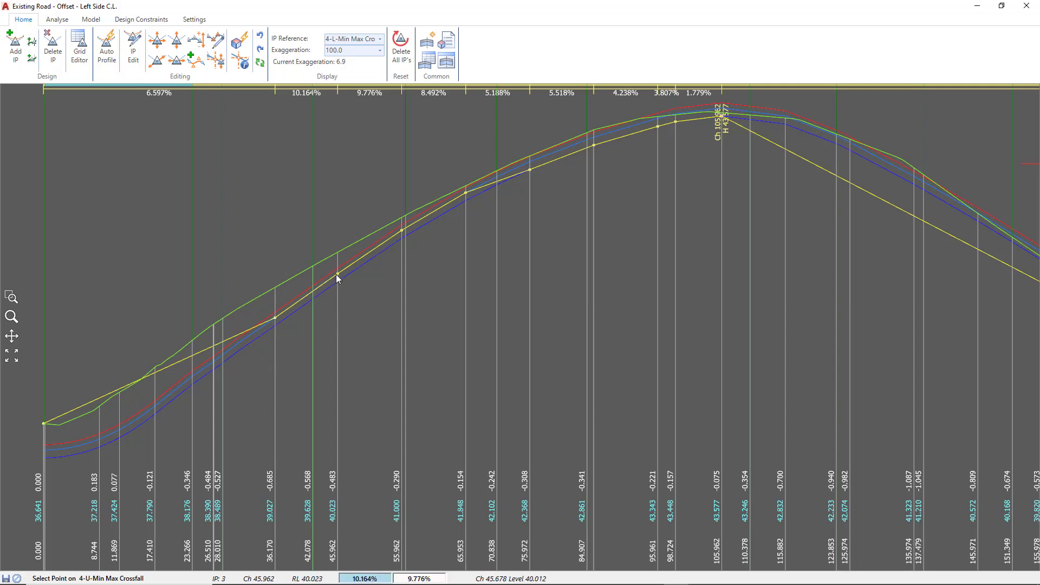
left_click(401, 229)
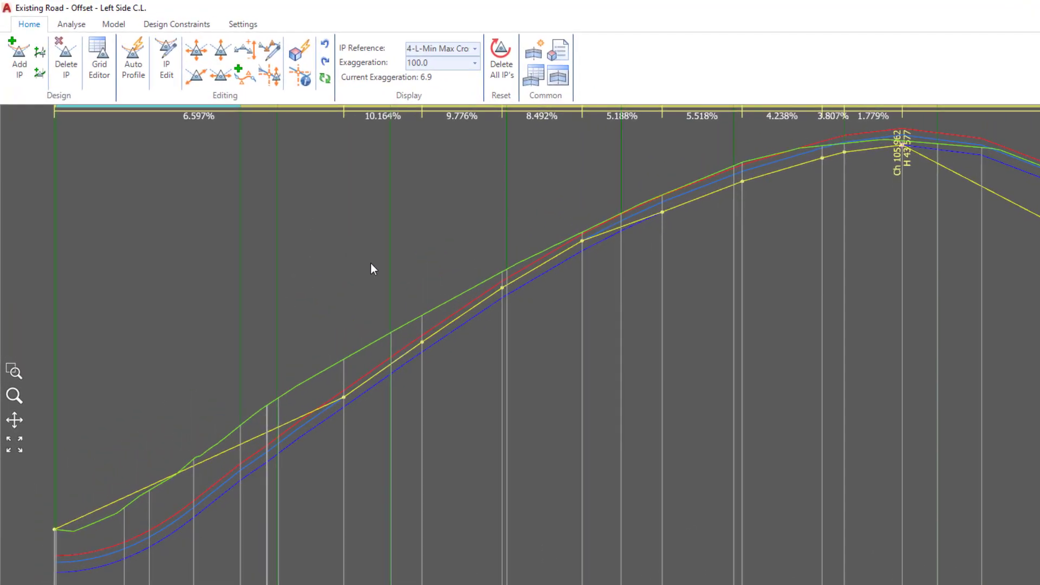
Edit the IP at chainage 55.962 and set its level to 40.82.
double_click(502, 291)
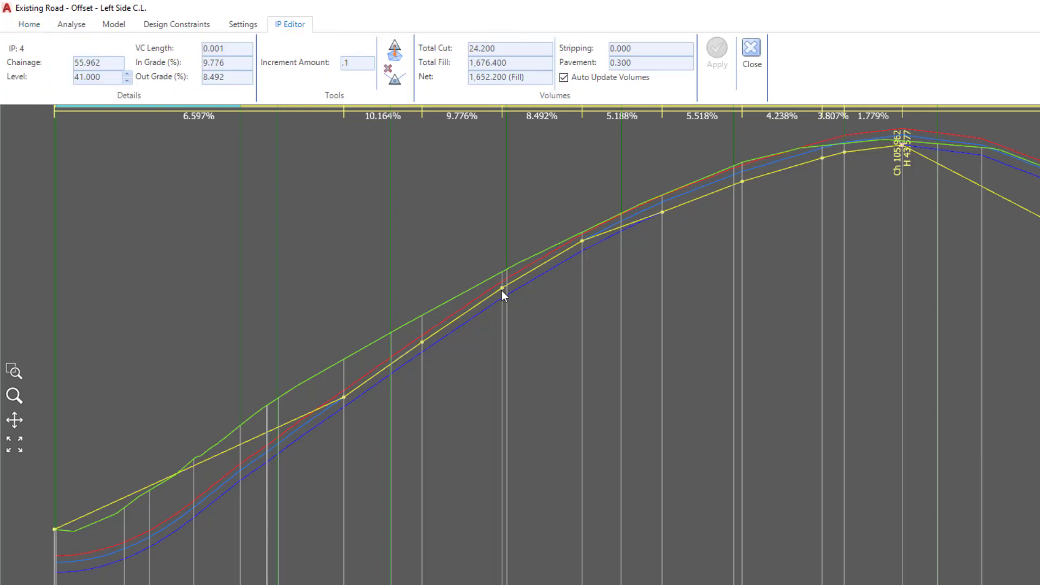
left_click(395, 55)
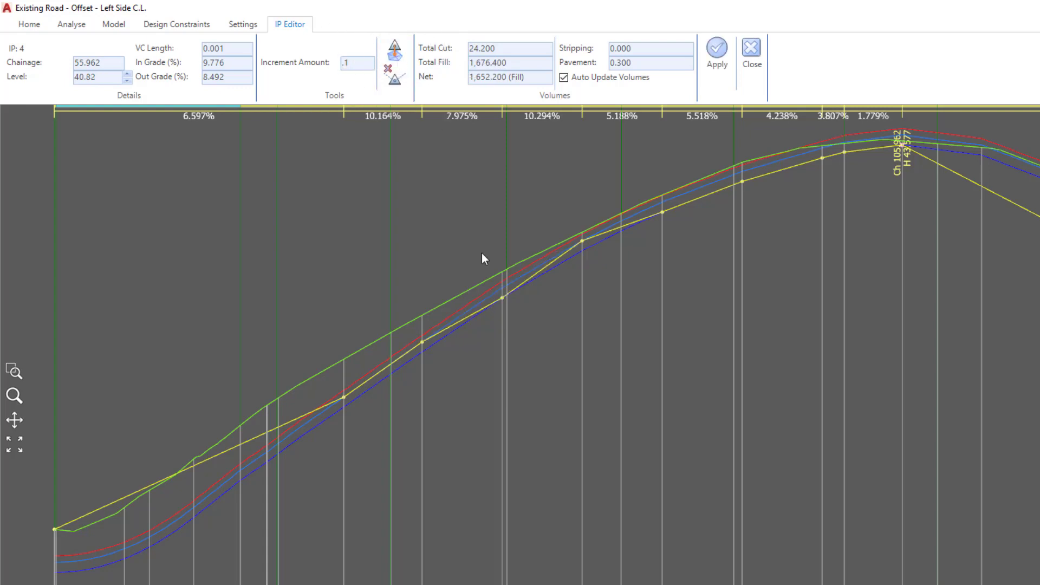
left_click(502, 299)
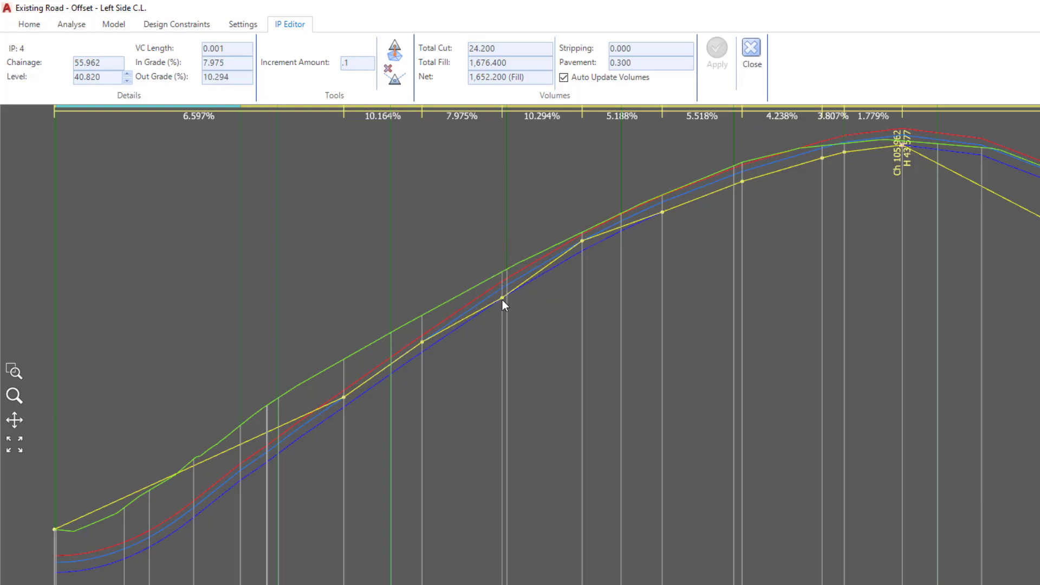
Snap the IP at chainage 65.953 to the 4-L-Min Max Crossfall reference and finish editing it.
left_click(583, 242)
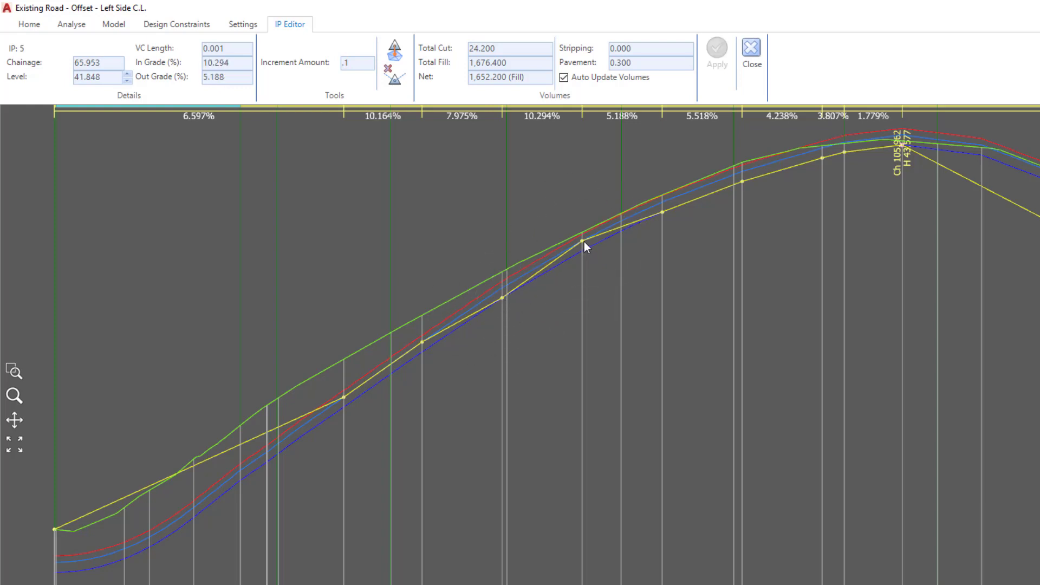
left_click(395, 54)
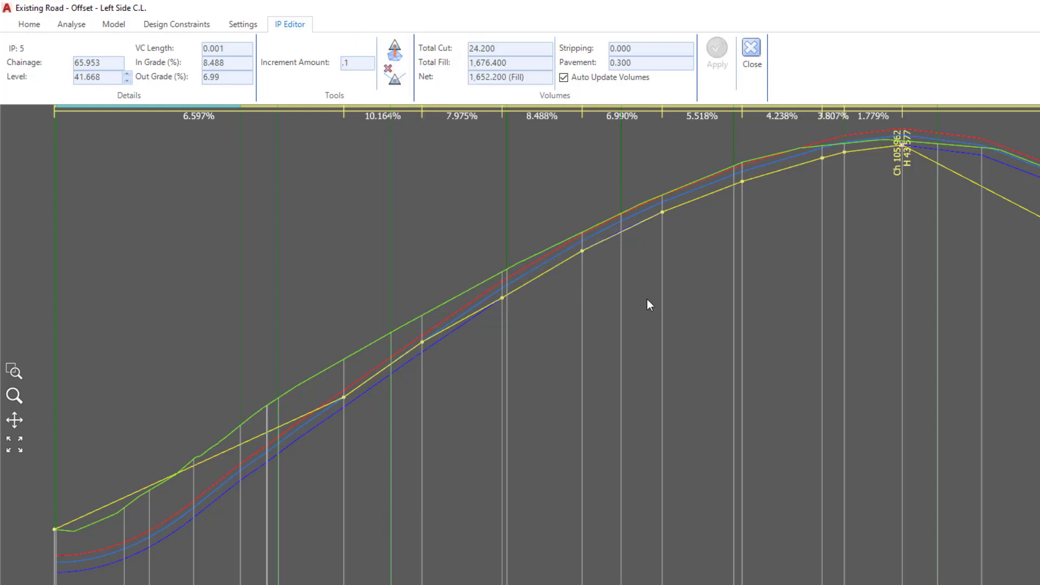
left_click(751, 64)
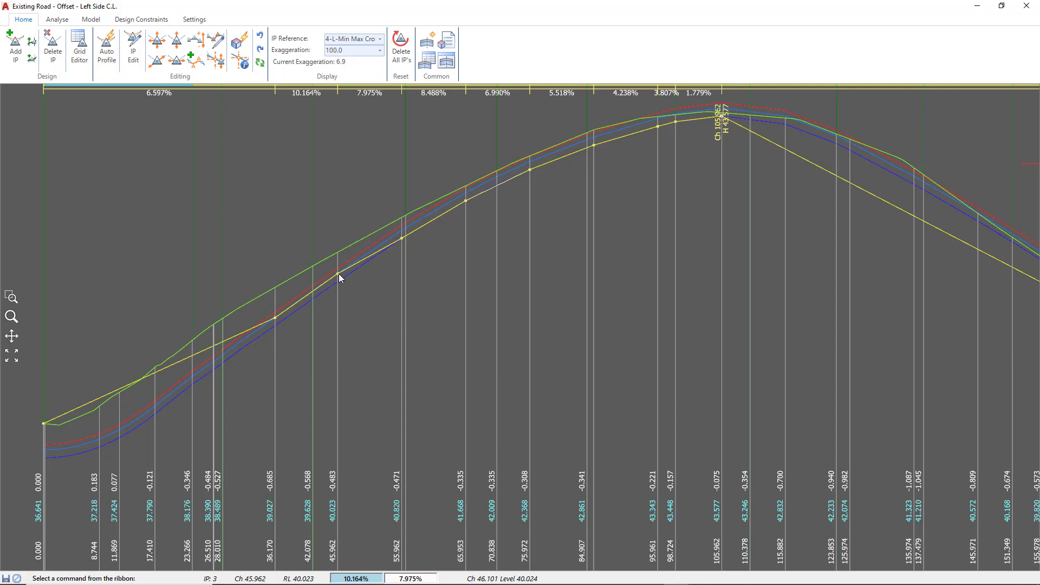
Edit the range of IPs from chainage 0 to 50, snapping them to the 4-L-Min Max Crossfall reference.
left_click(215, 41)
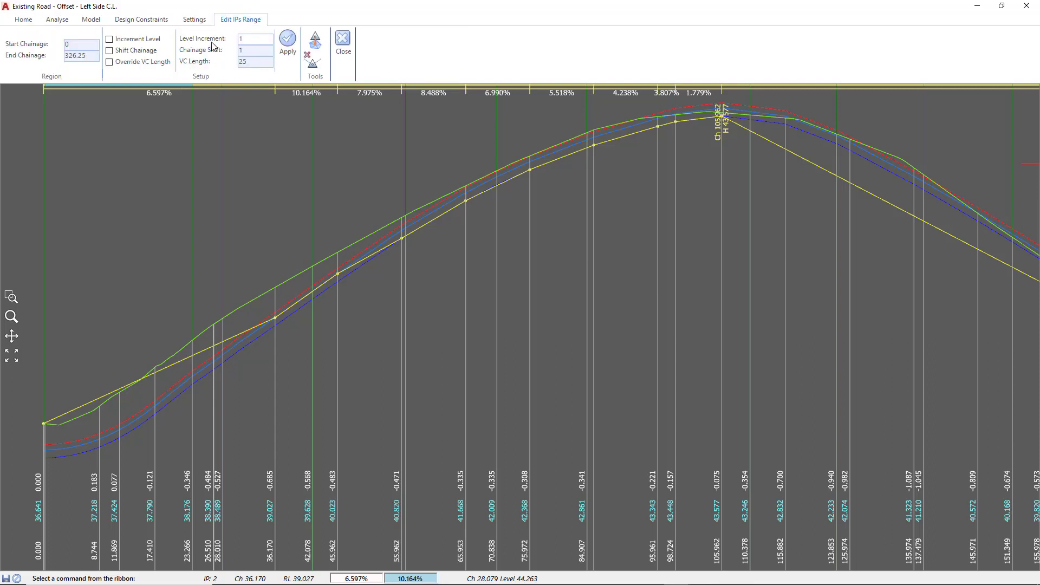
double_click(76, 45)
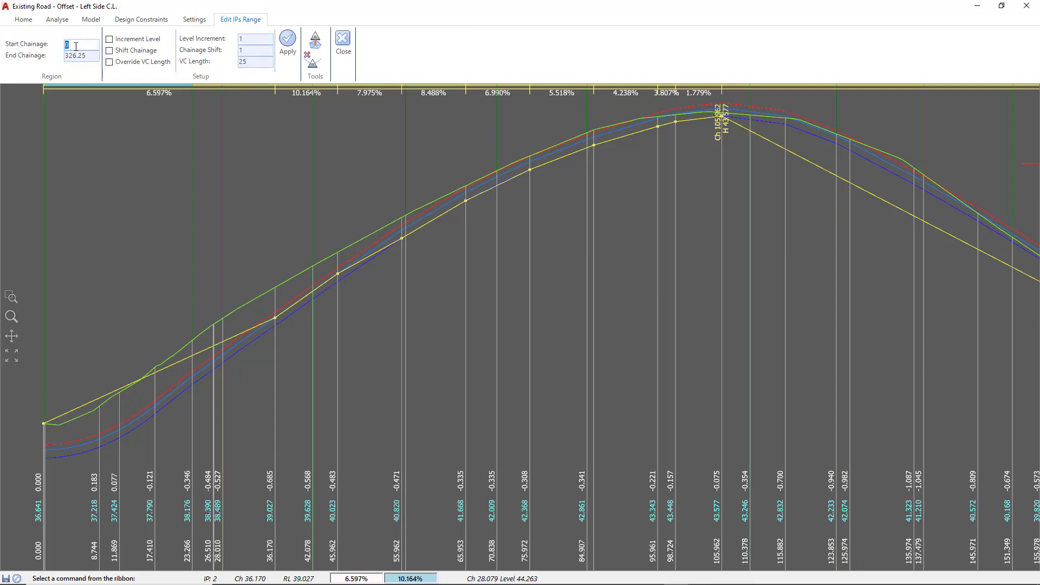
double_click(76, 56)
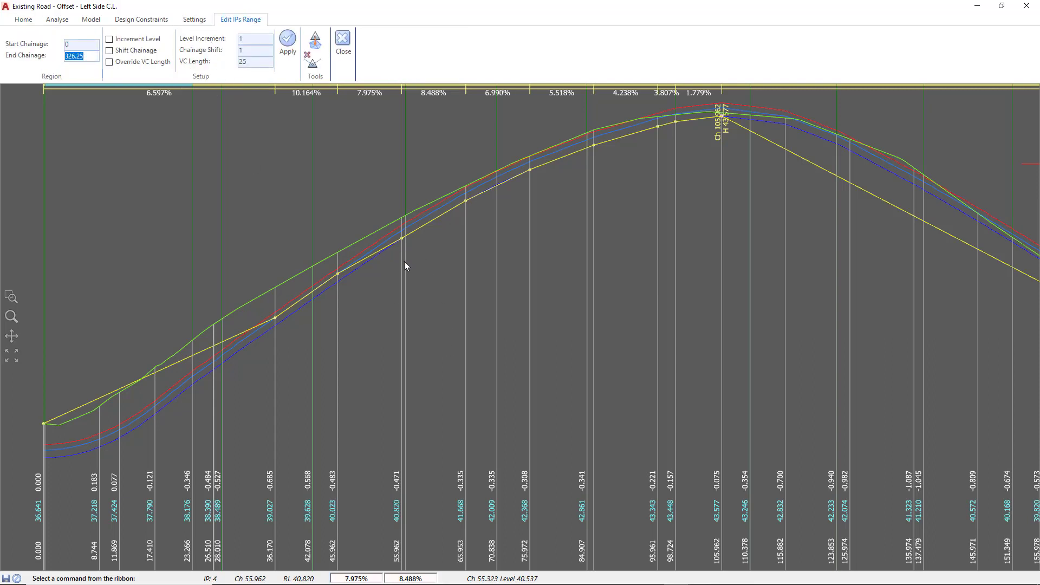
left_click(337, 548)
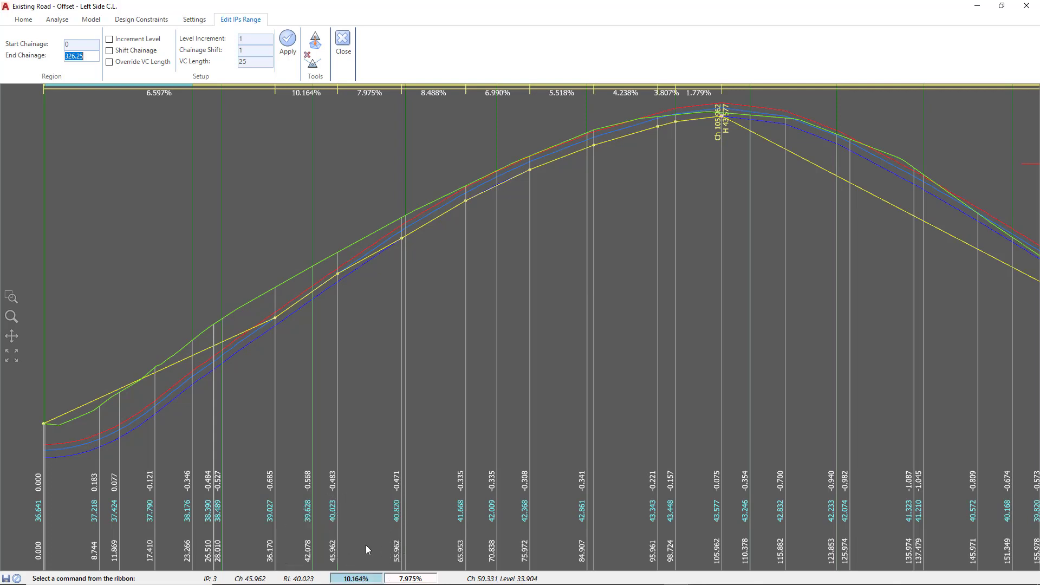
type("50")
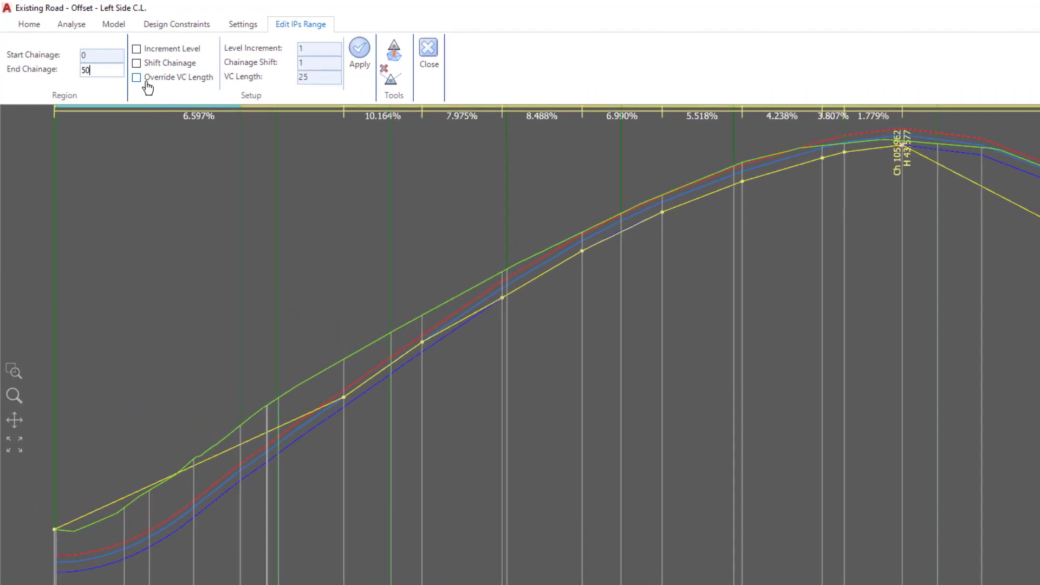
left_click(393, 54)
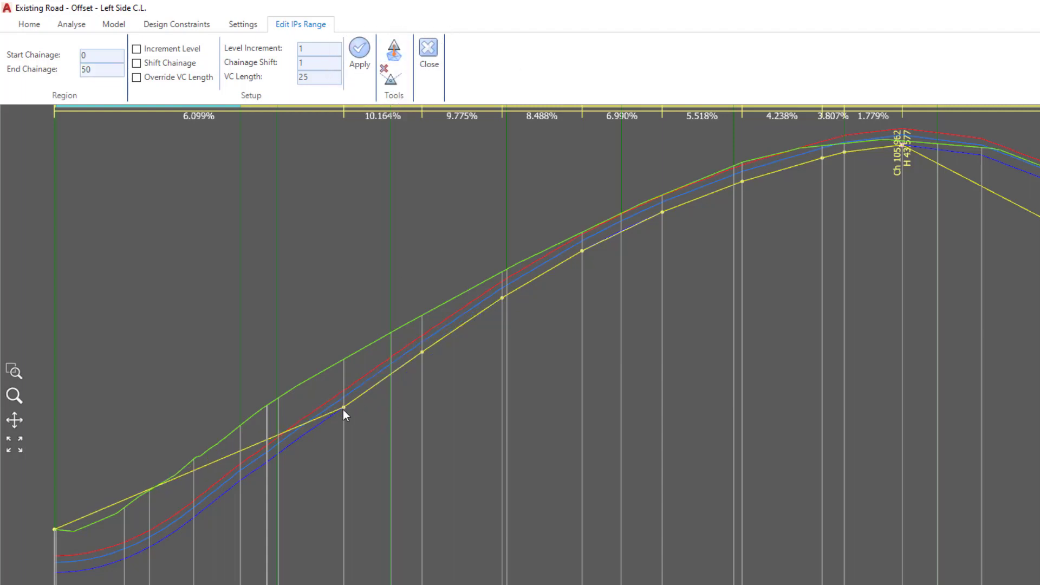
left_click(422, 355)
left_click(429, 54)
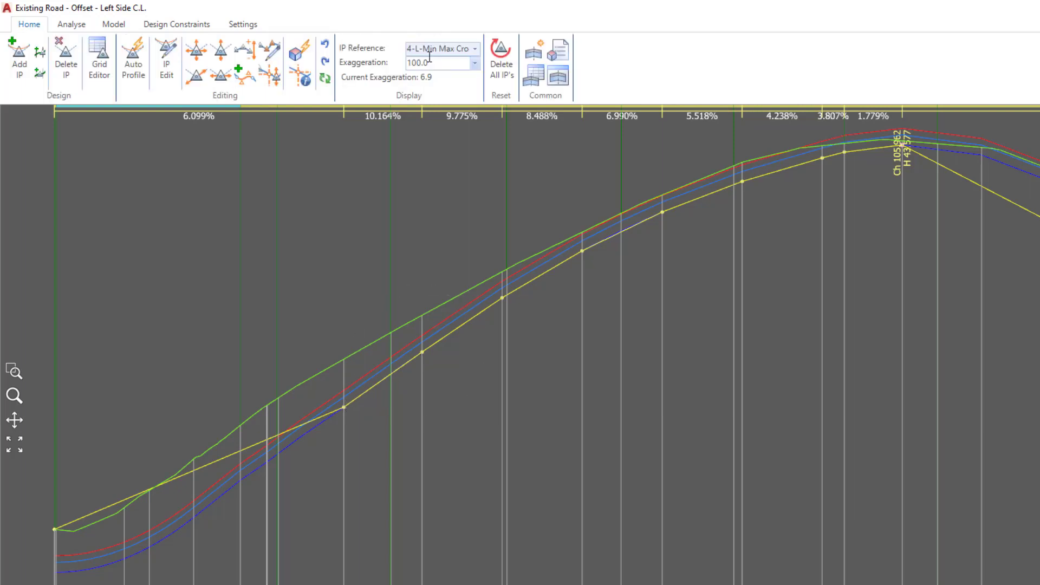
left_click(42, 54)
left_click(42, 76)
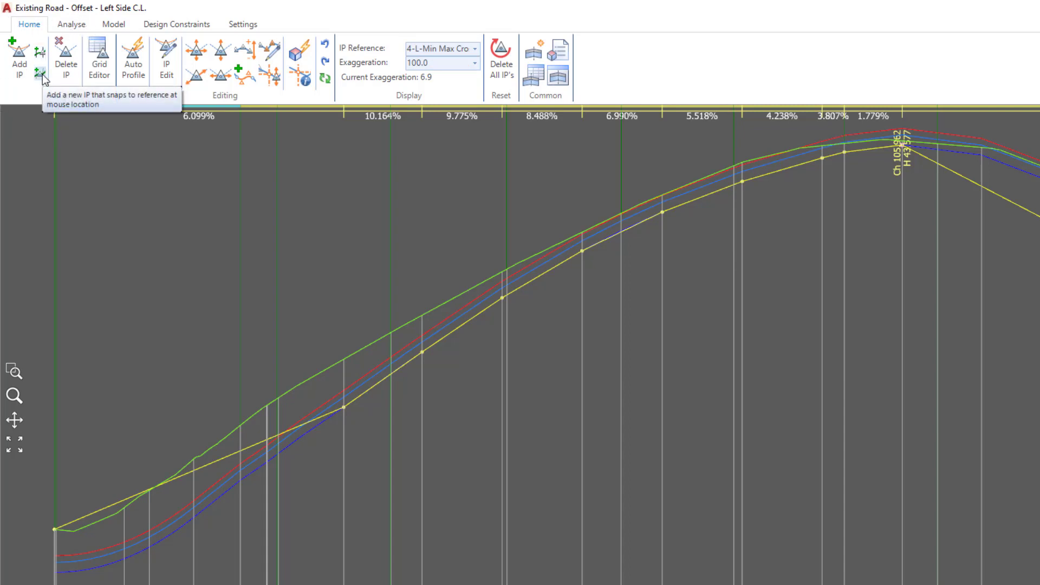
left_click(476, 48)
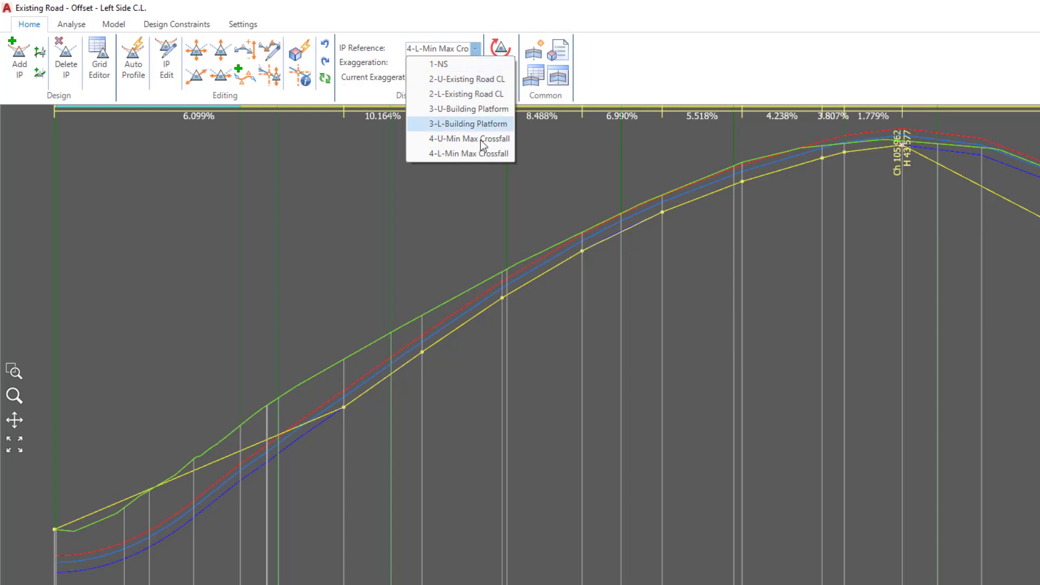
left_click(652, 85)
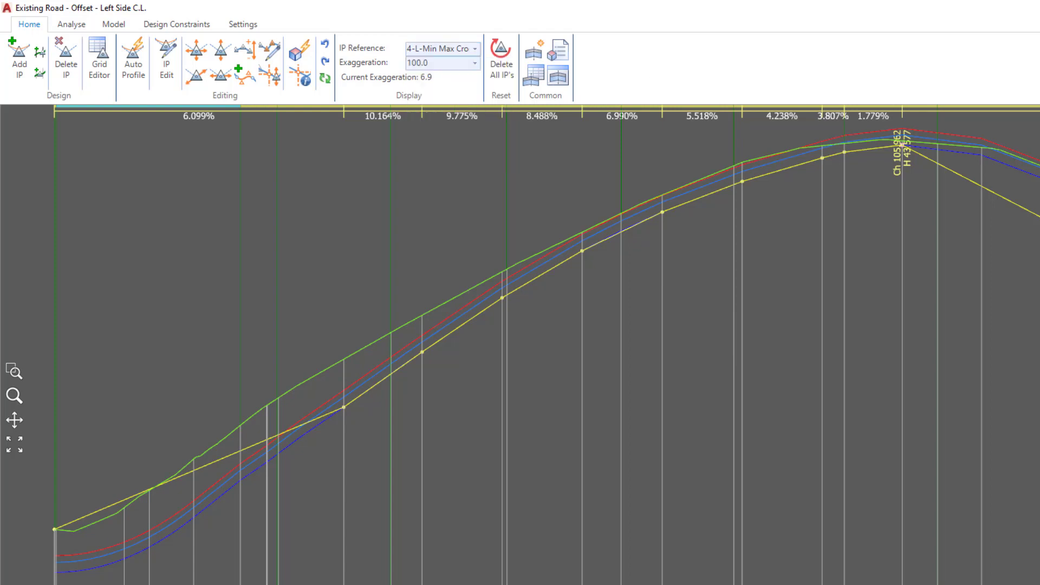